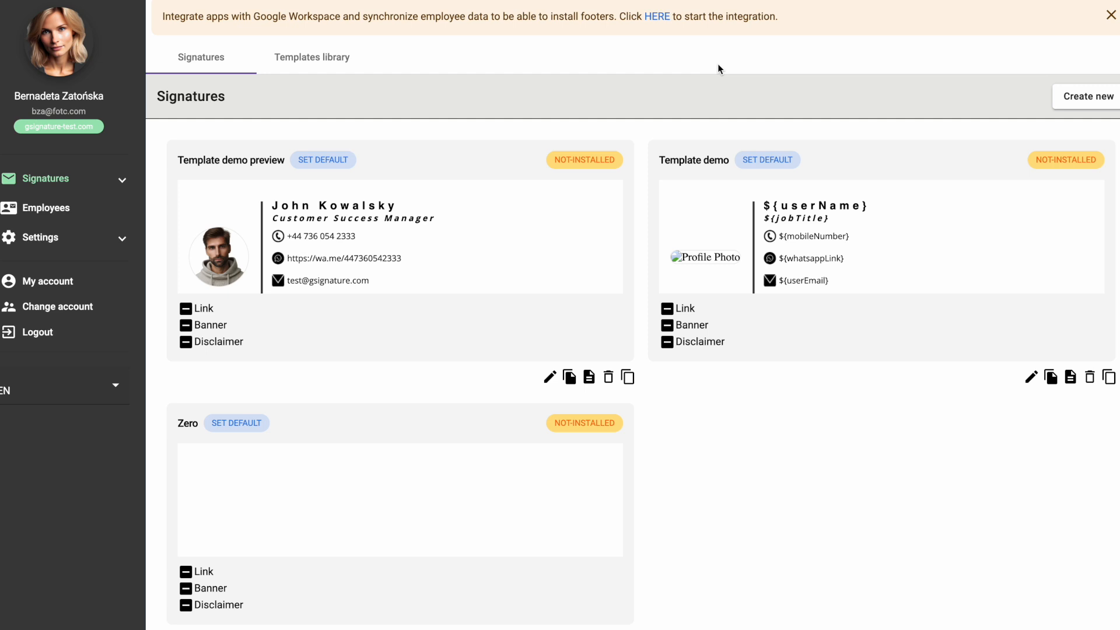
Start the Google Workspace integration and open the domain-wide delegation settings under API controls in the Google Admin console
left_click(658, 17)
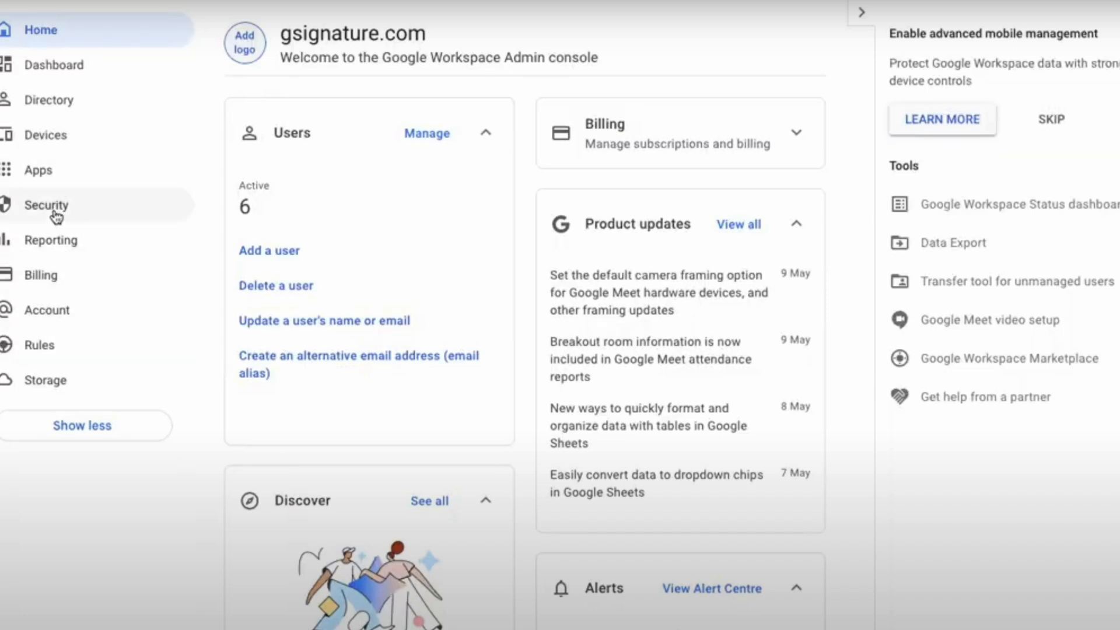
left_click(57, 217)
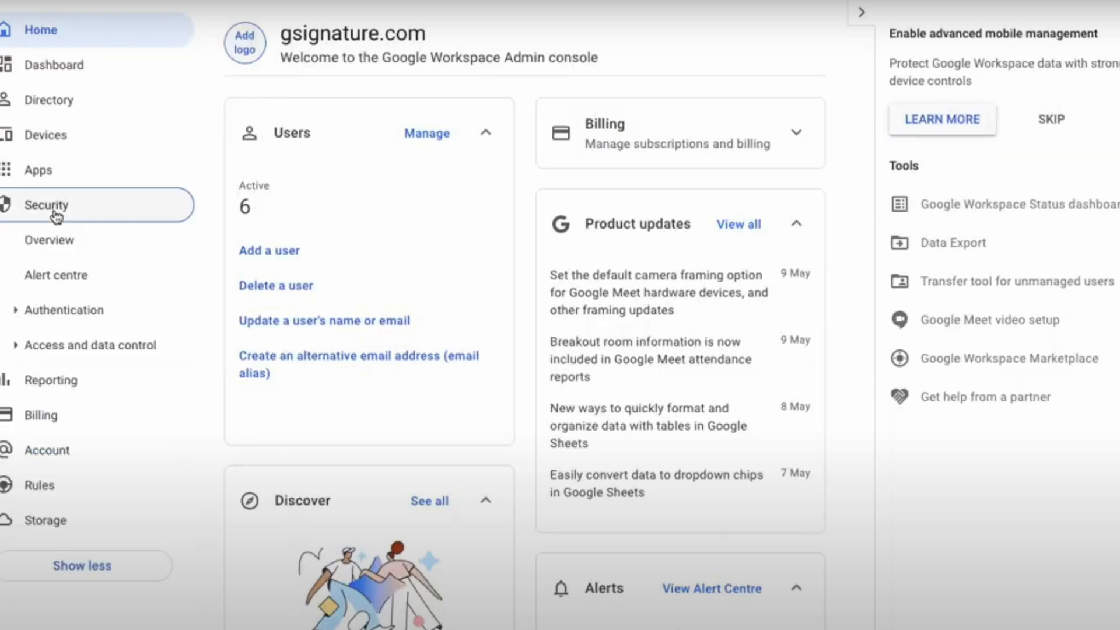
left_click(77, 348)
left_click(74, 382)
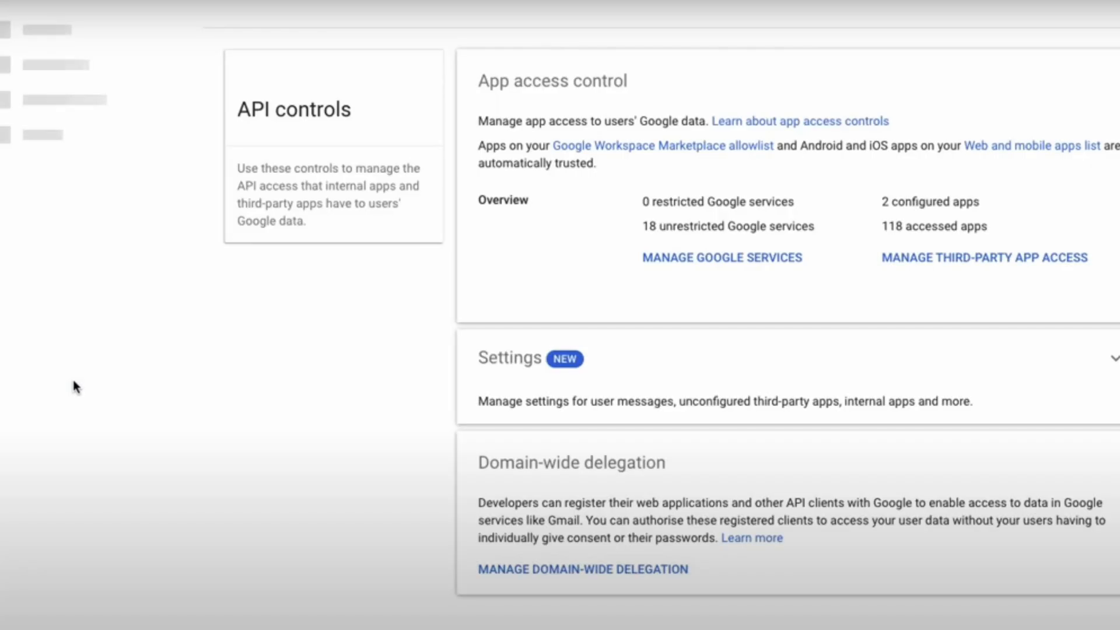
left_click(544, 574)
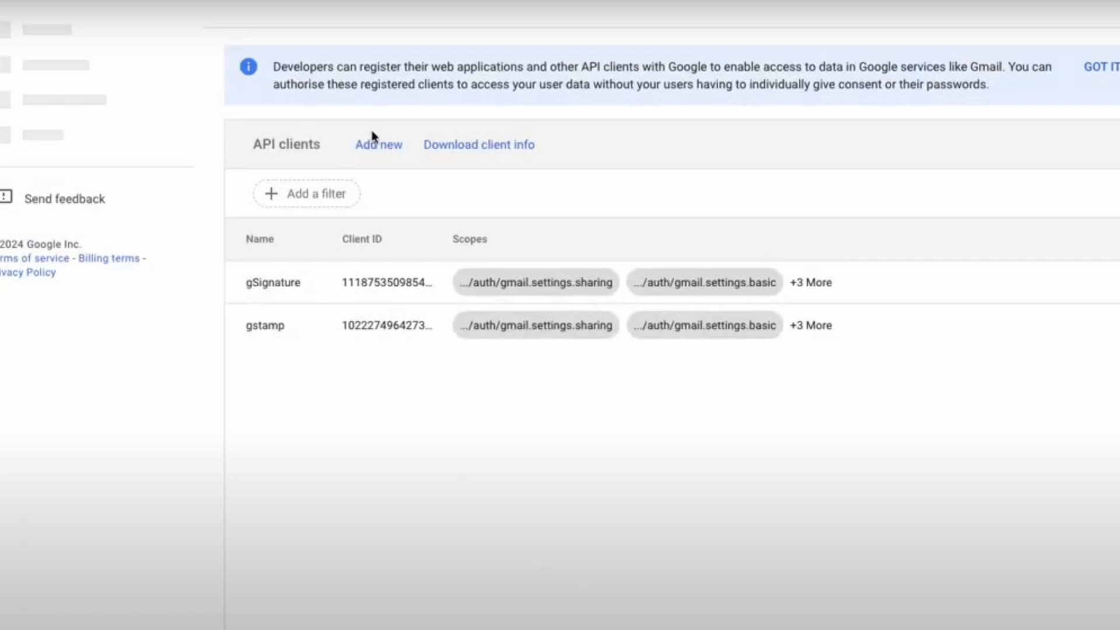
left_click(376, 144)
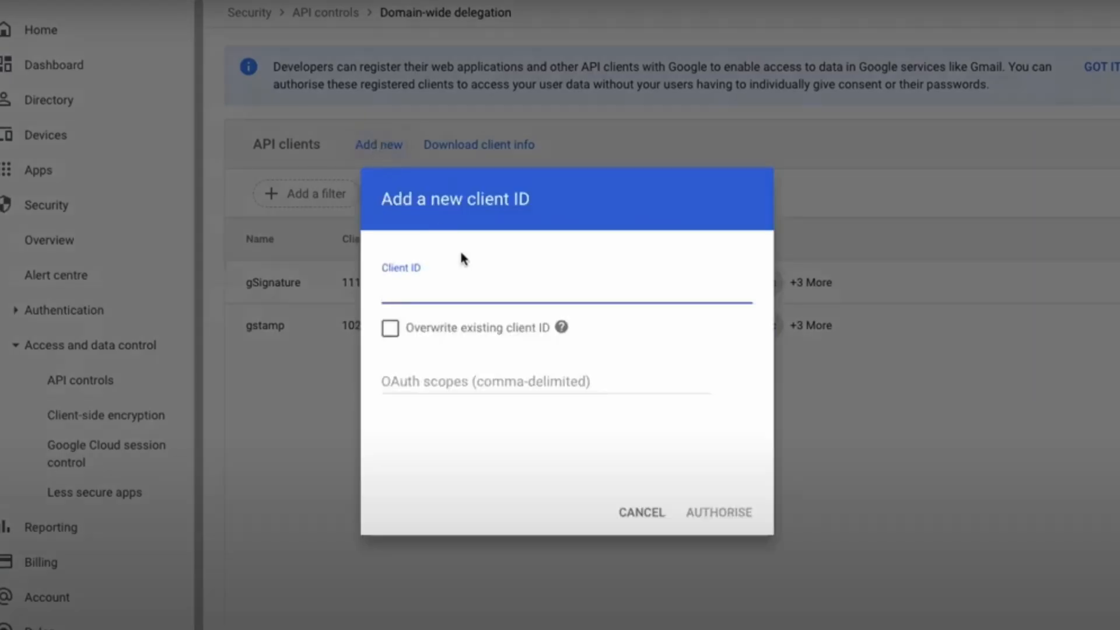
left_click(432, 387)
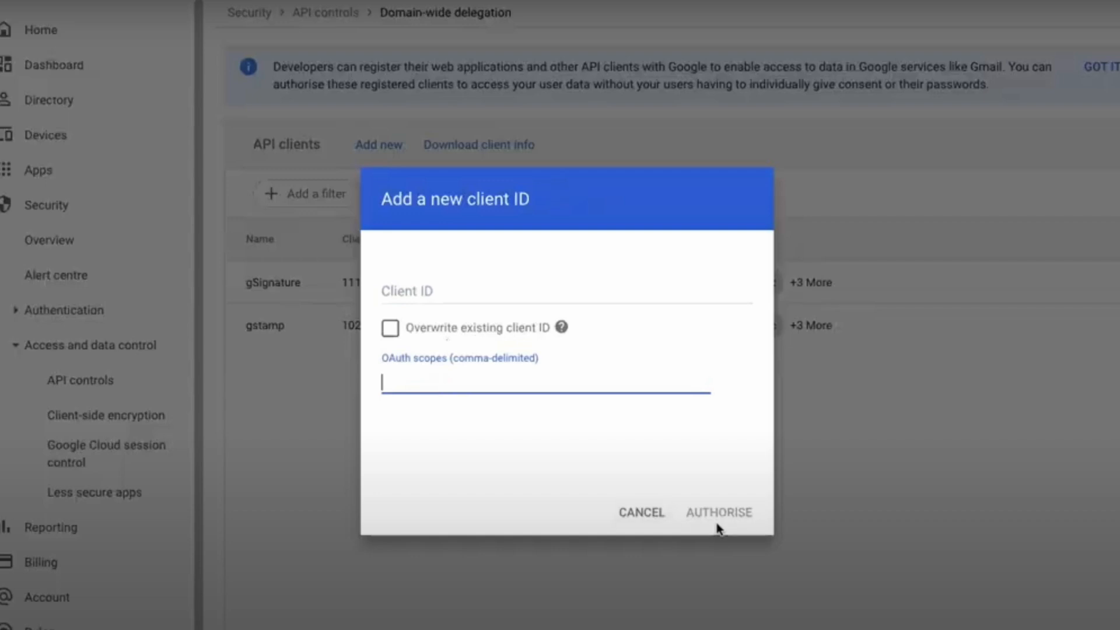
left_click(641, 512)
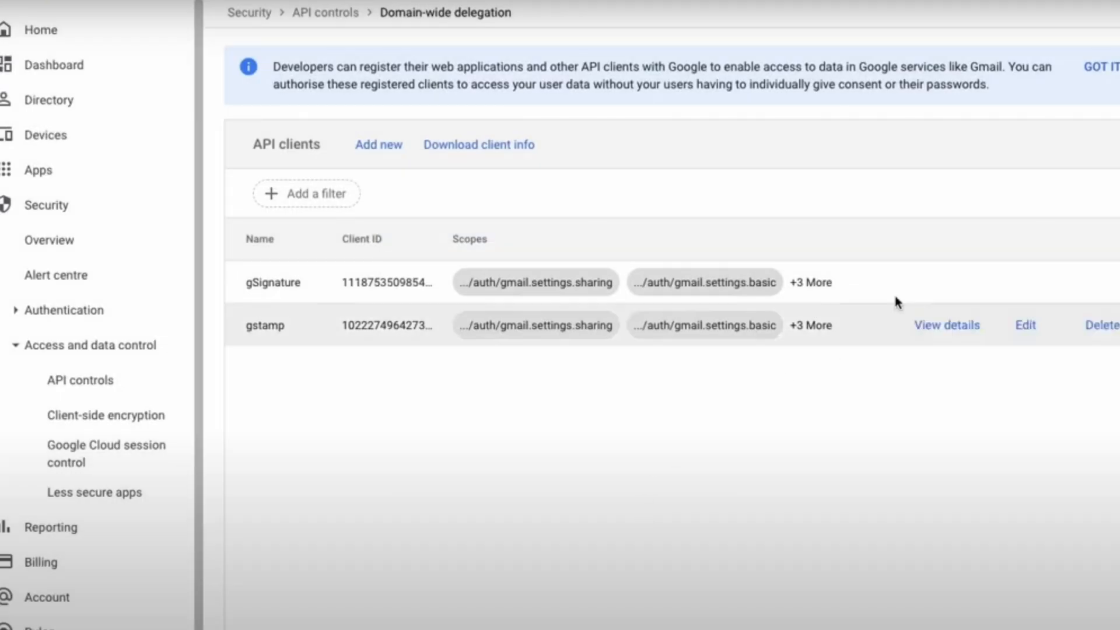
View the delegation details of the gSignature API client, and switch to gSignature to open its advanced settings
left_click(960, 280)
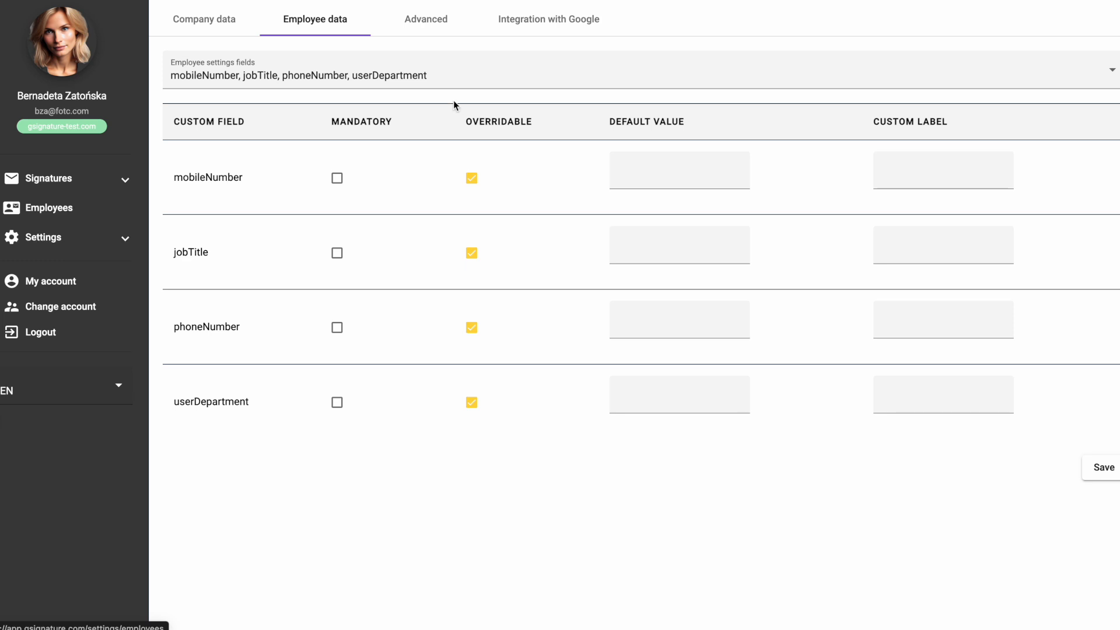
left_click(431, 24)
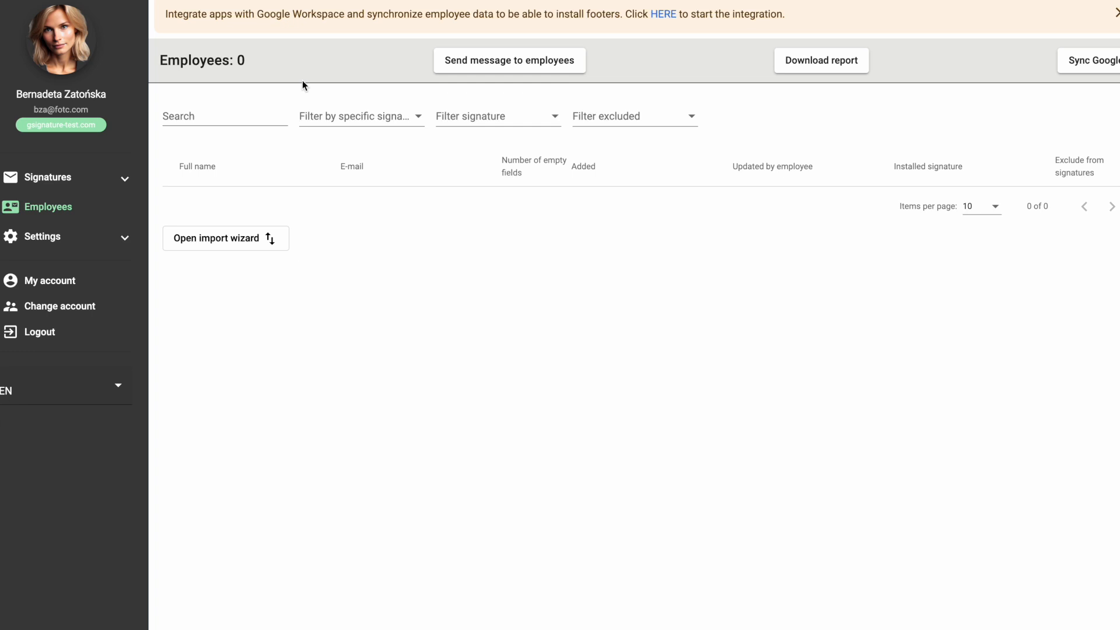
Examine the employee search and the filters for specific signature, signature status and exclusion, and open the message to employees
left_click(241, 117)
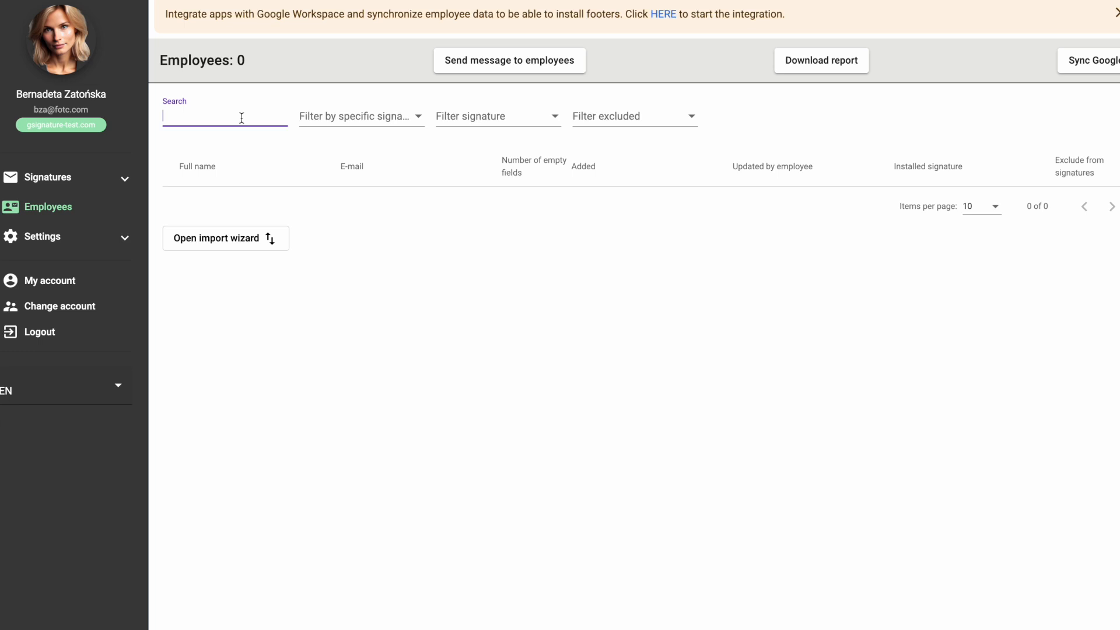
left_click(343, 116)
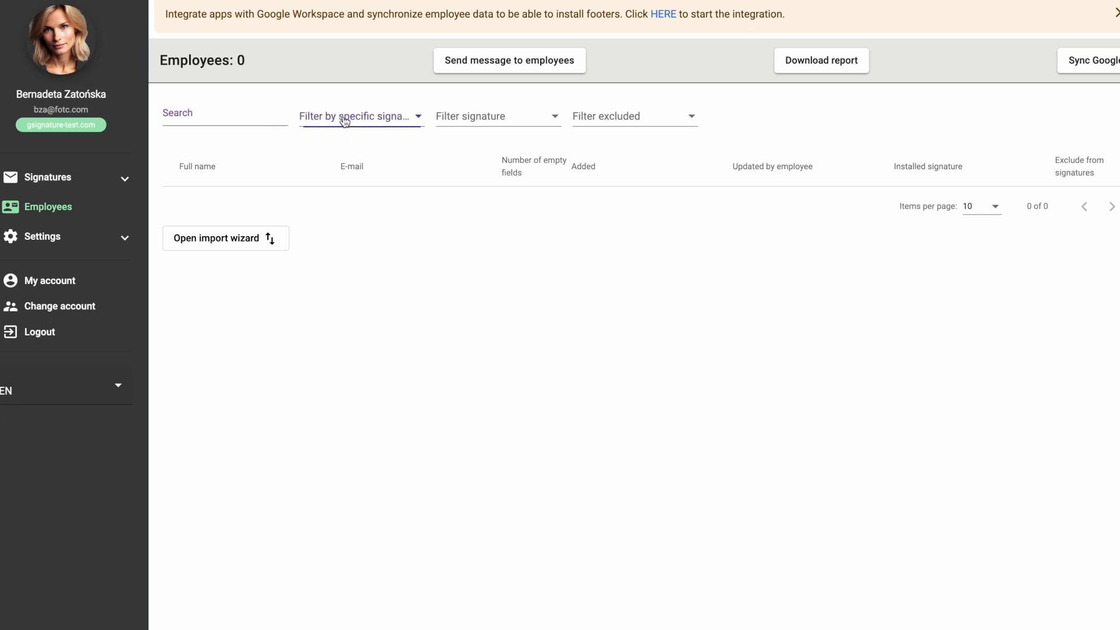
left_click(489, 120)
left_click(490, 120)
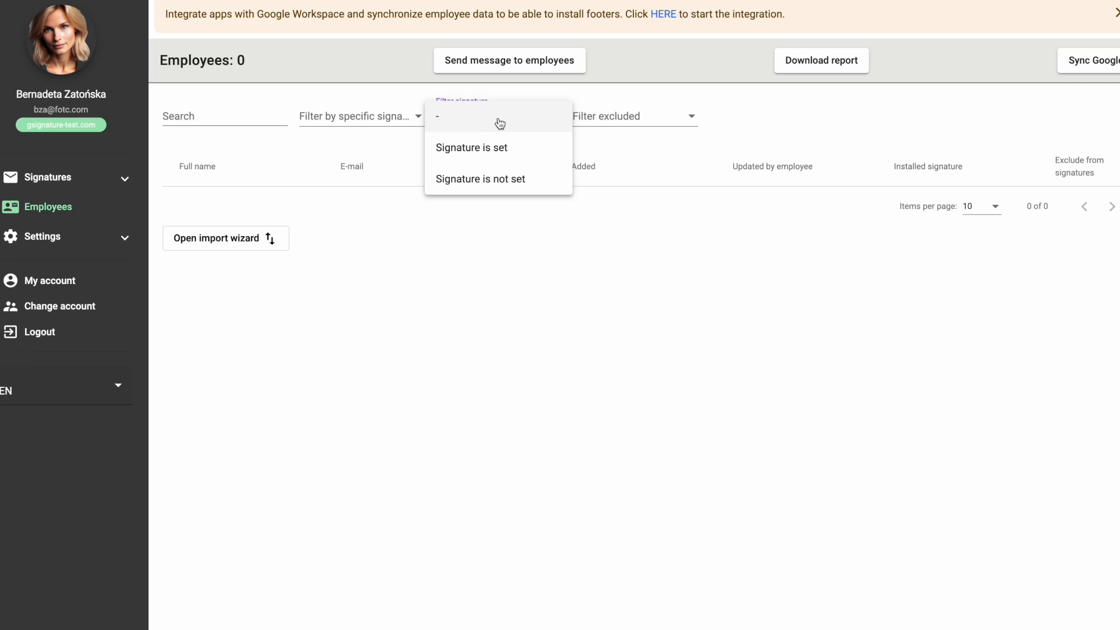
left_click(622, 116)
left_click(623, 120)
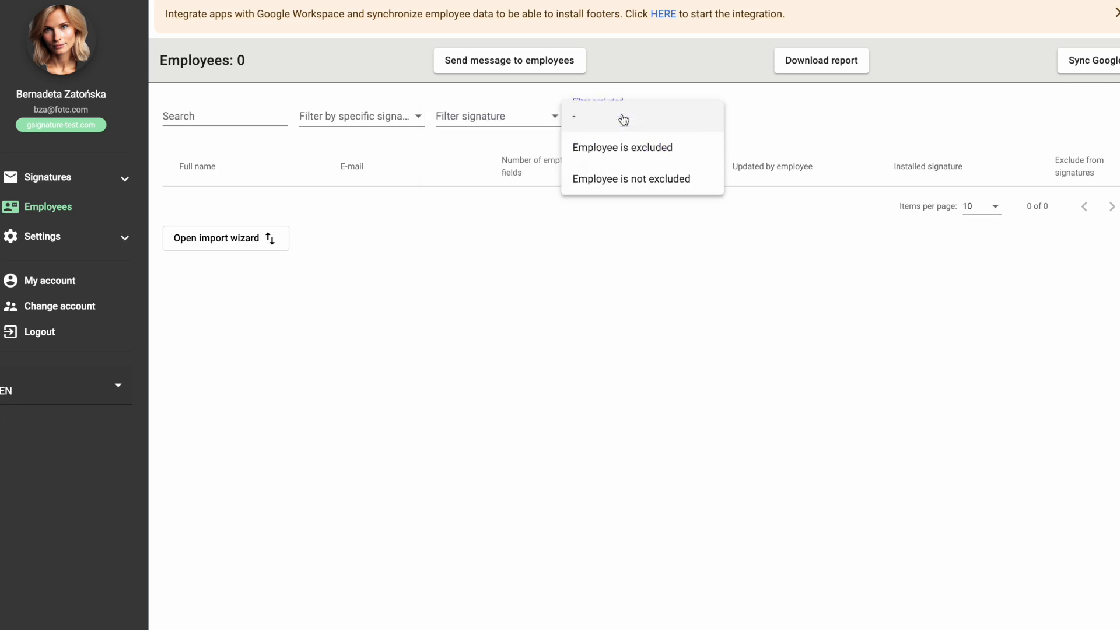
left_click(1071, 141)
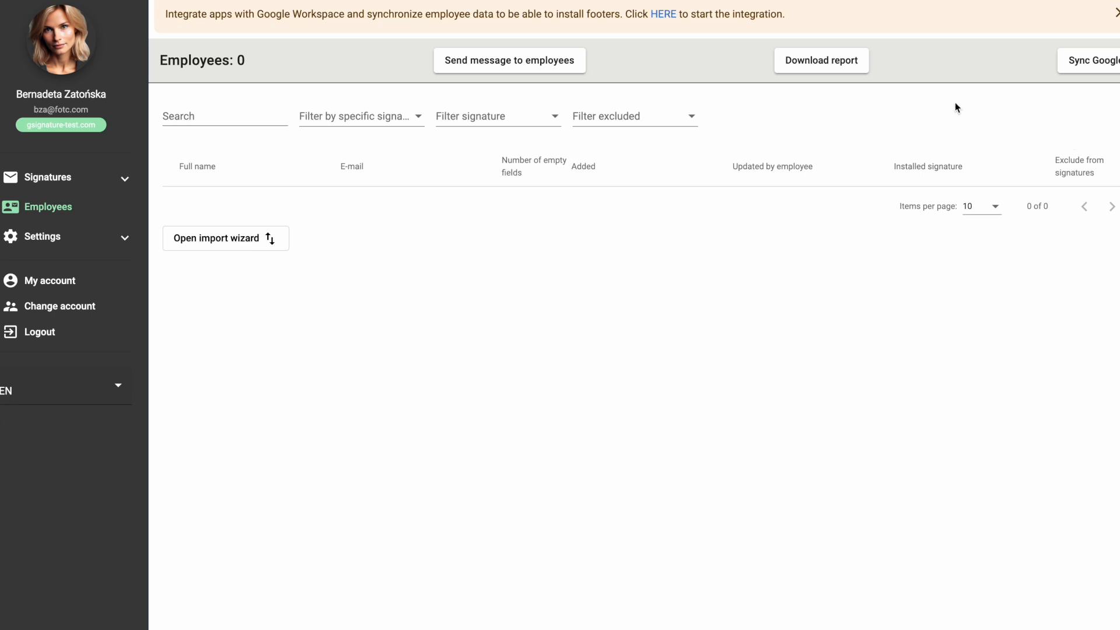
left_click(564, 67)
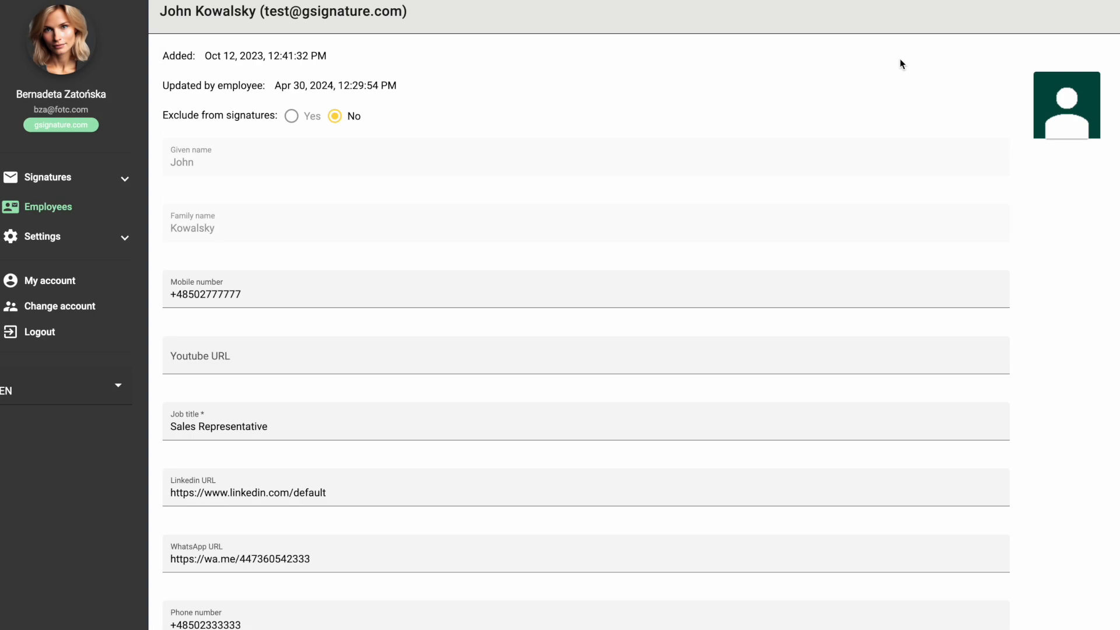
Review the fields of an employee's profile and open the employee import wizard
scroll(900, 60, "down", 3)
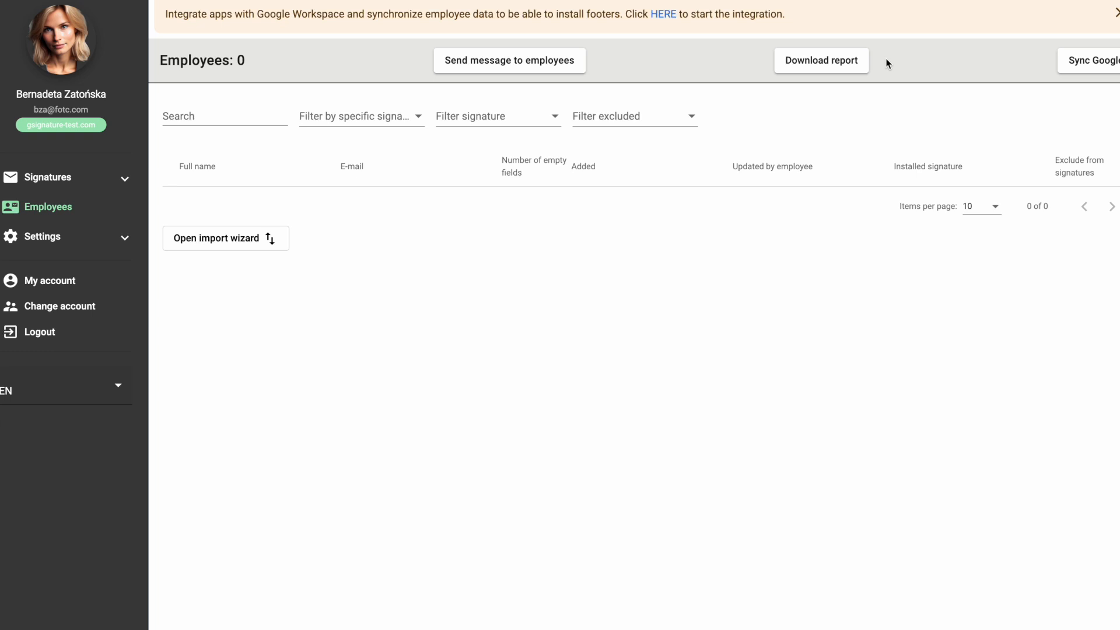
left_click(258, 238)
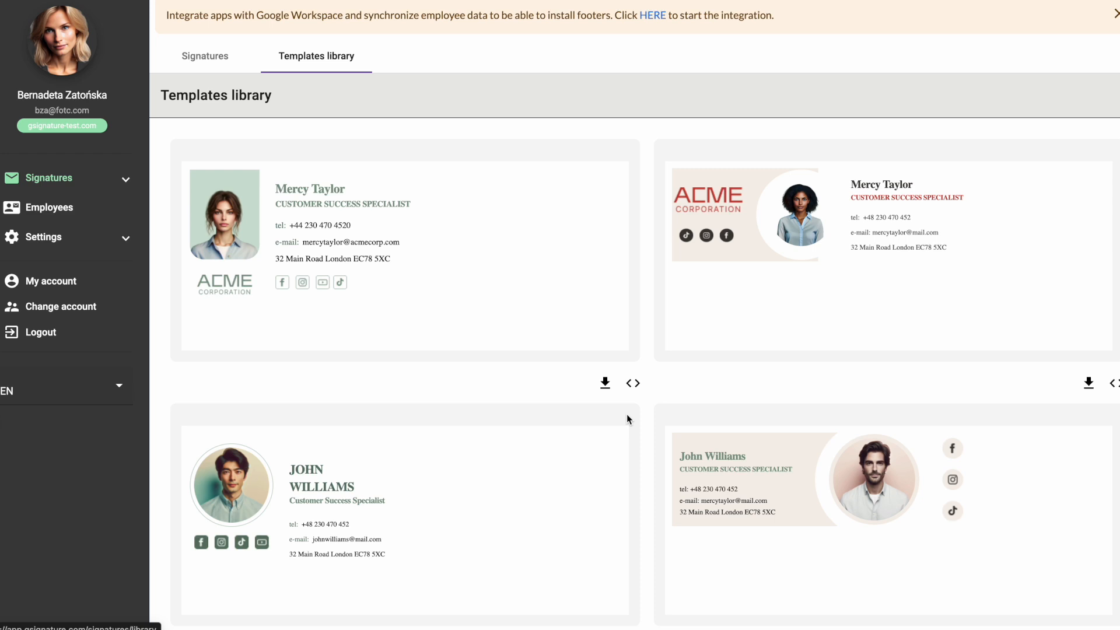
Preview the variables of the first template, the green ACME one, and import it from the templates library
left_click(633, 385)
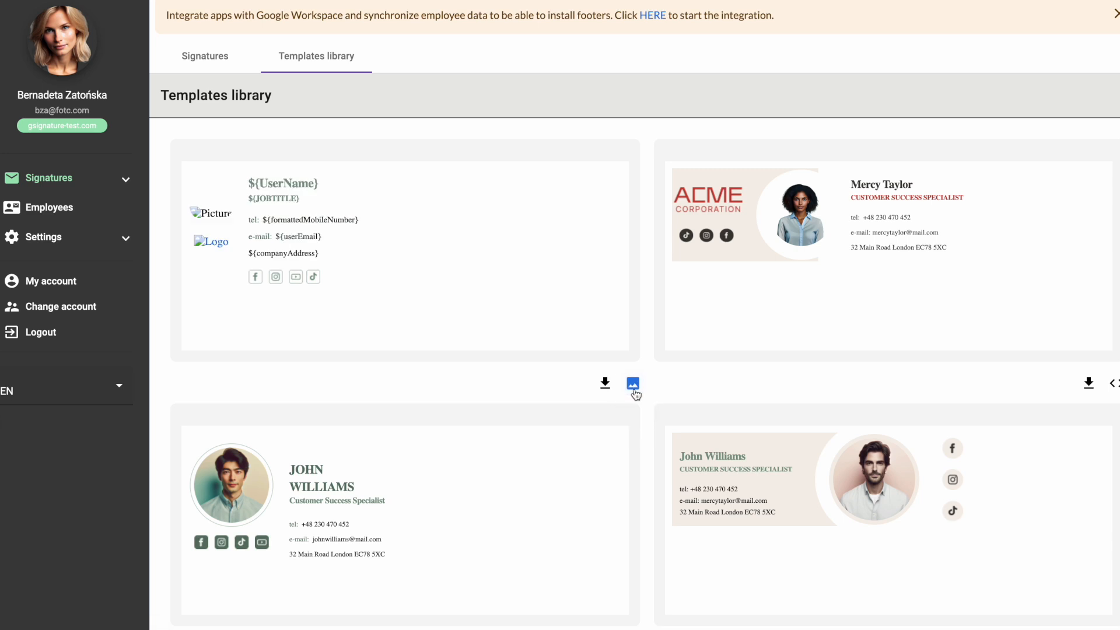
left_click(633, 386)
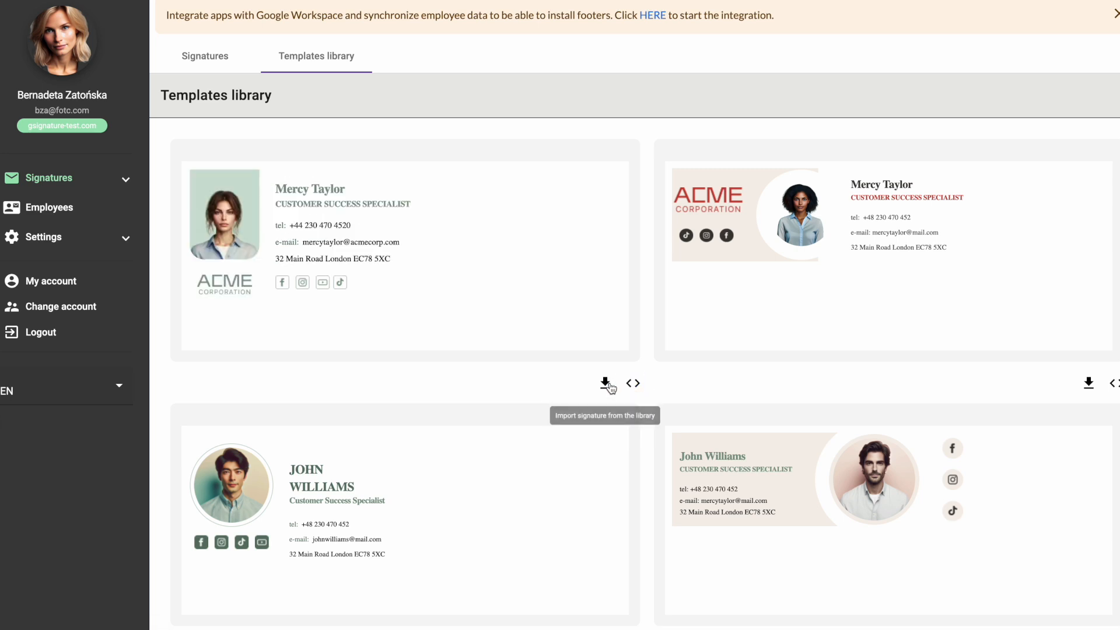
left_click(609, 382)
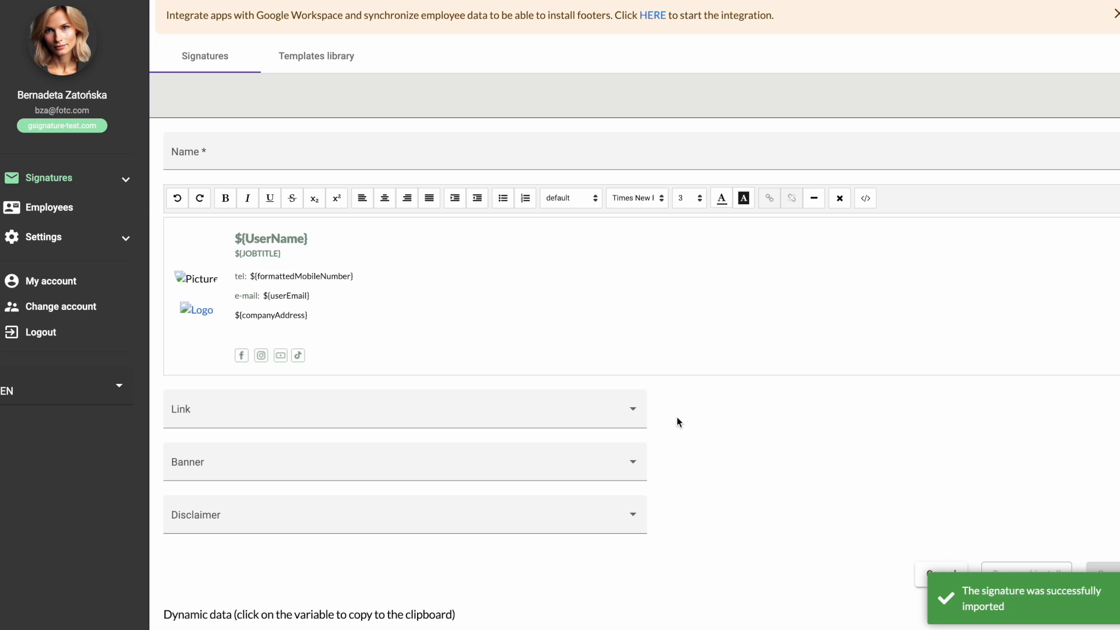
scroll(676, 416, "down", 2)
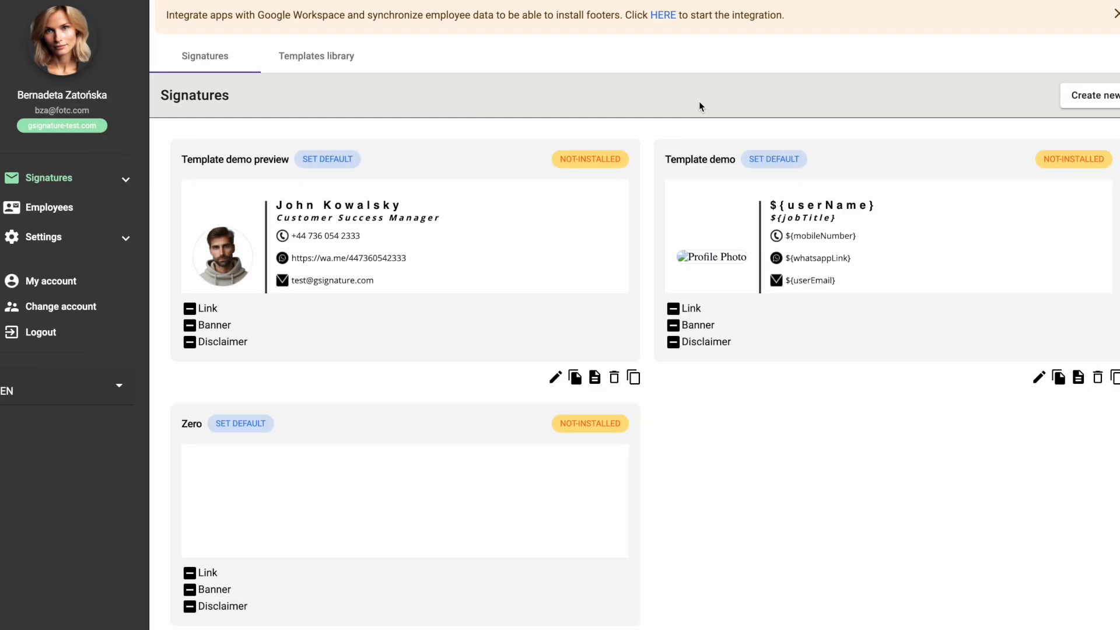
Start a new signature and switch its empty content area to HTML source editing
left_click(1067, 99)
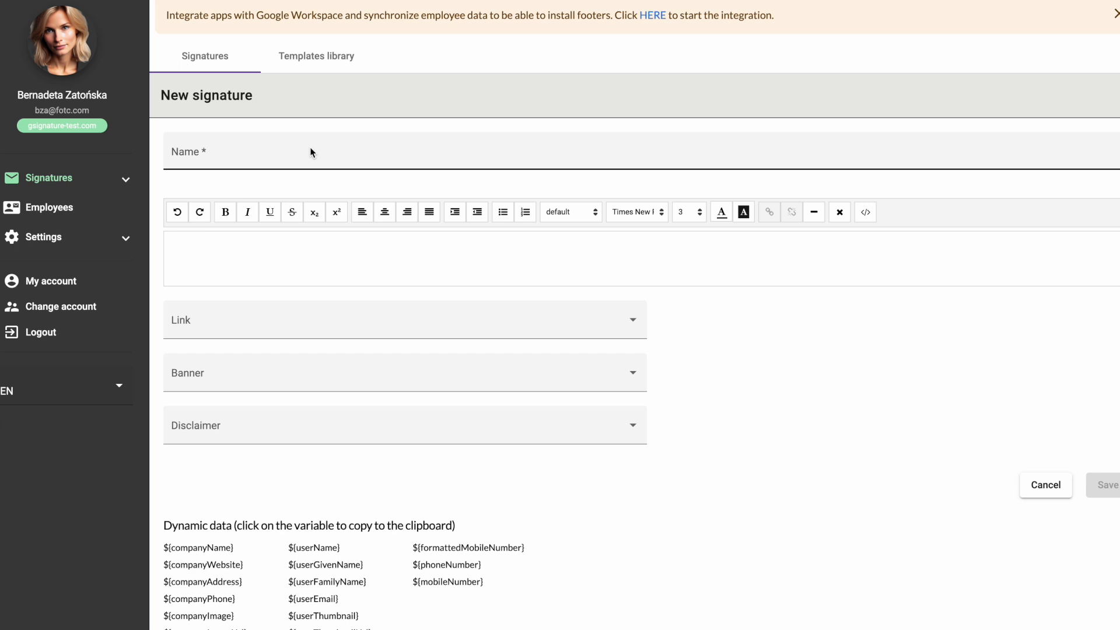
left_click(319, 248)
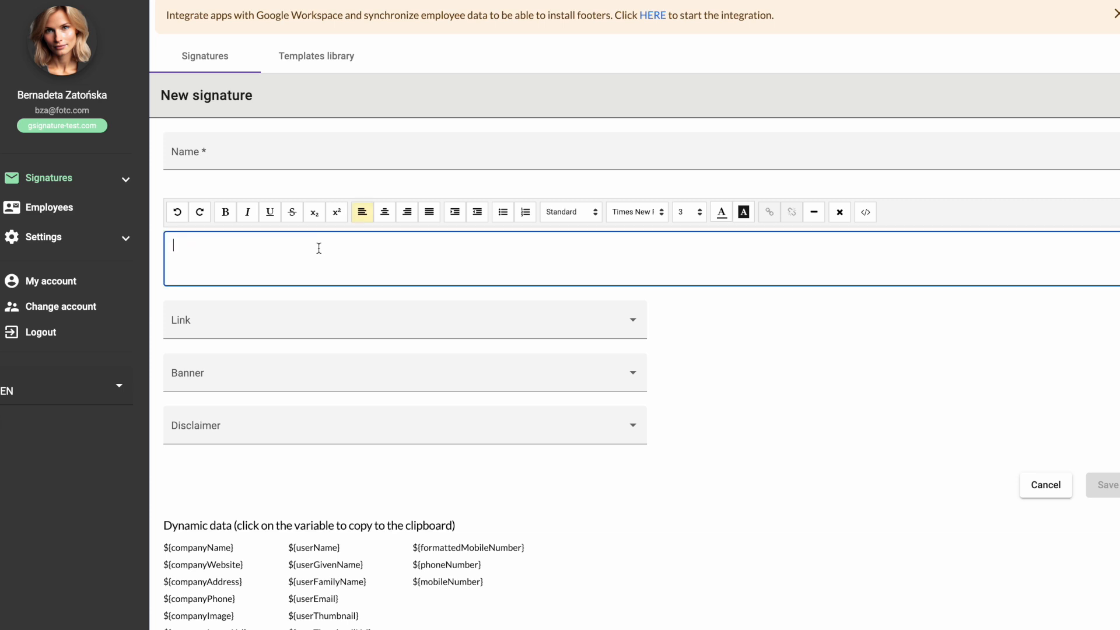
left_click(864, 213)
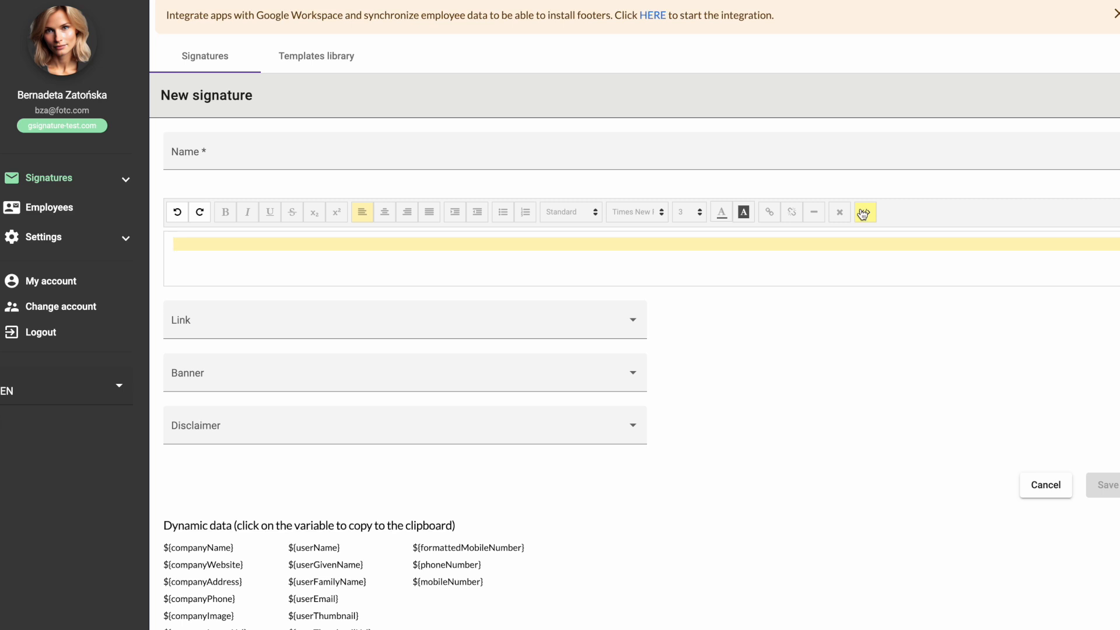
Examine the Link, Banner and Disclaimer choices and the dynamic data variables of the new signature
left_click(634, 320)
left_click(694, 322)
left_click(632, 371)
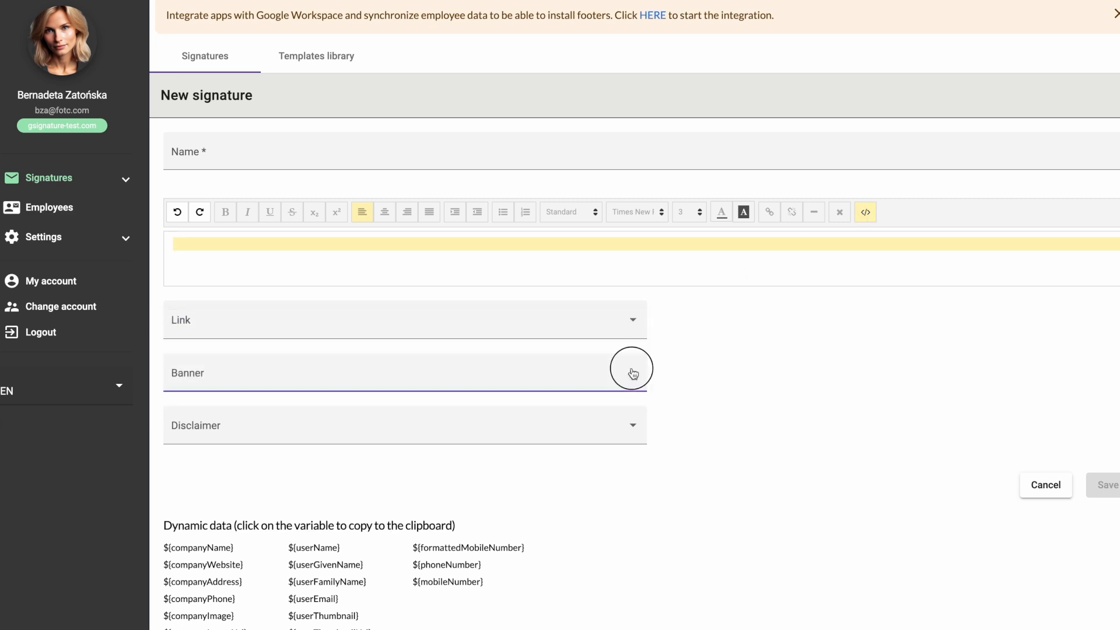
left_click(694, 368)
left_click(633, 424)
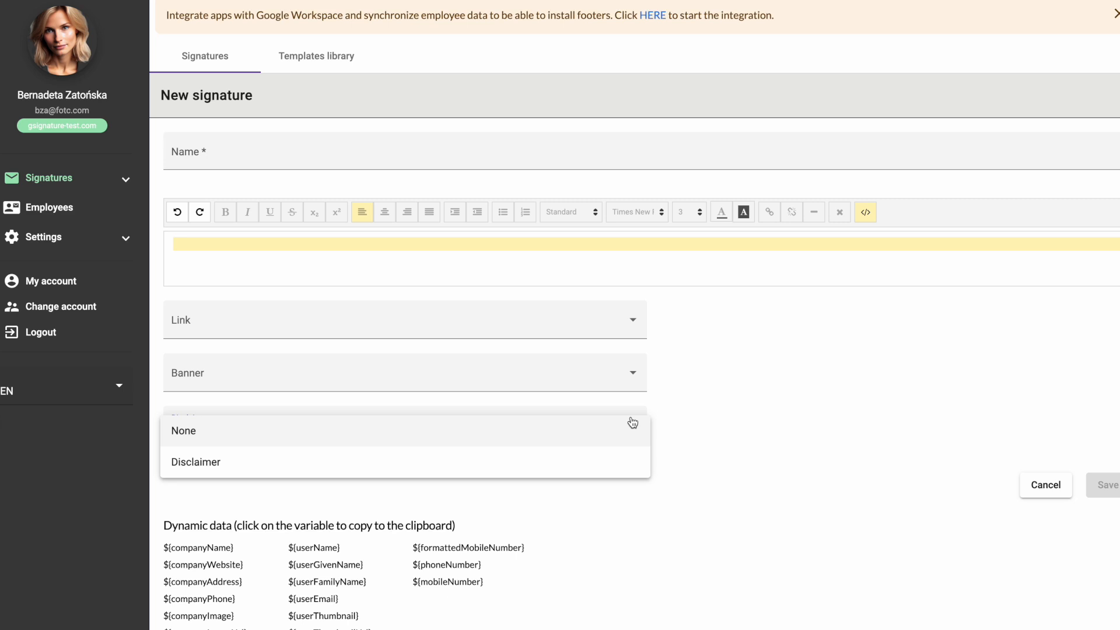
left_click(683, 425)
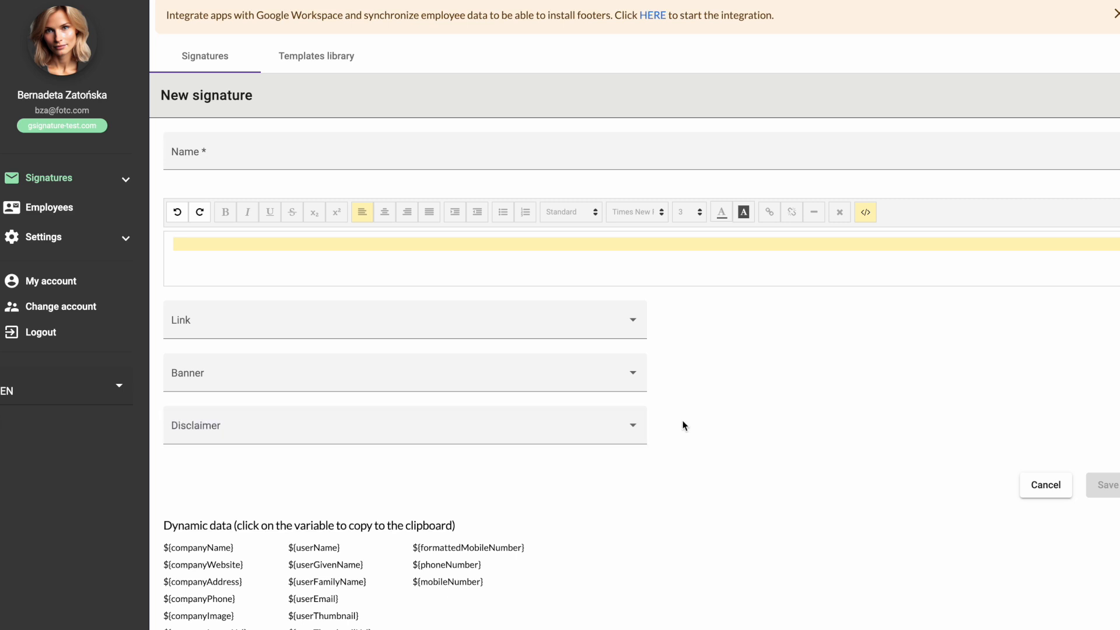
scroll(684, 425, "down", 3)
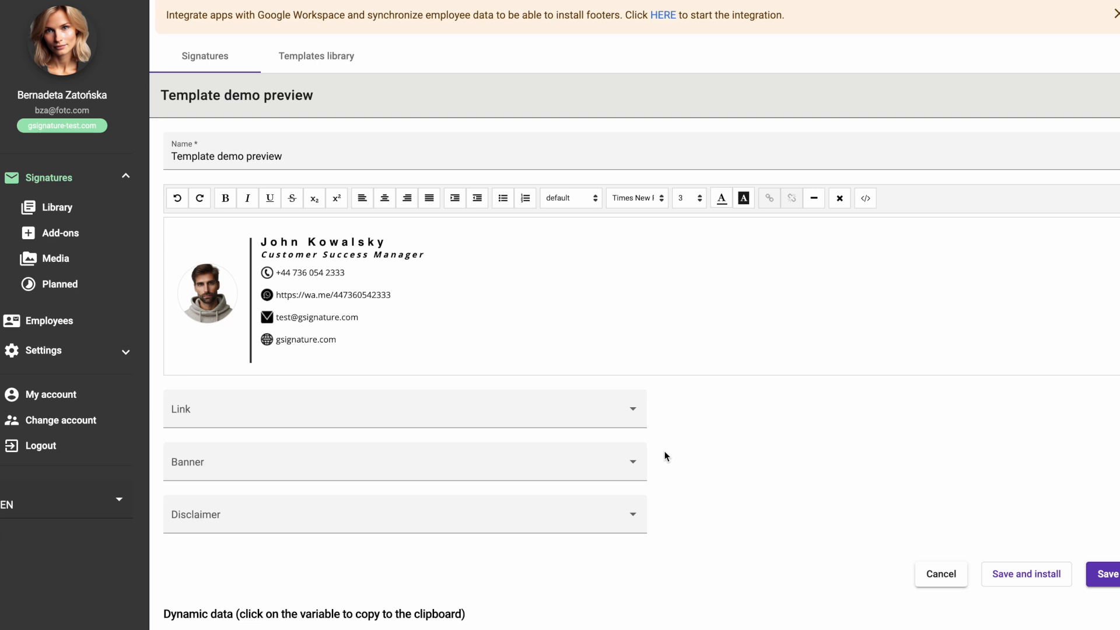
In the HTML source of Template demo preview, replace the phone number in the call link with ${mobileNumber}
scroll(665, 456, "down", 3)
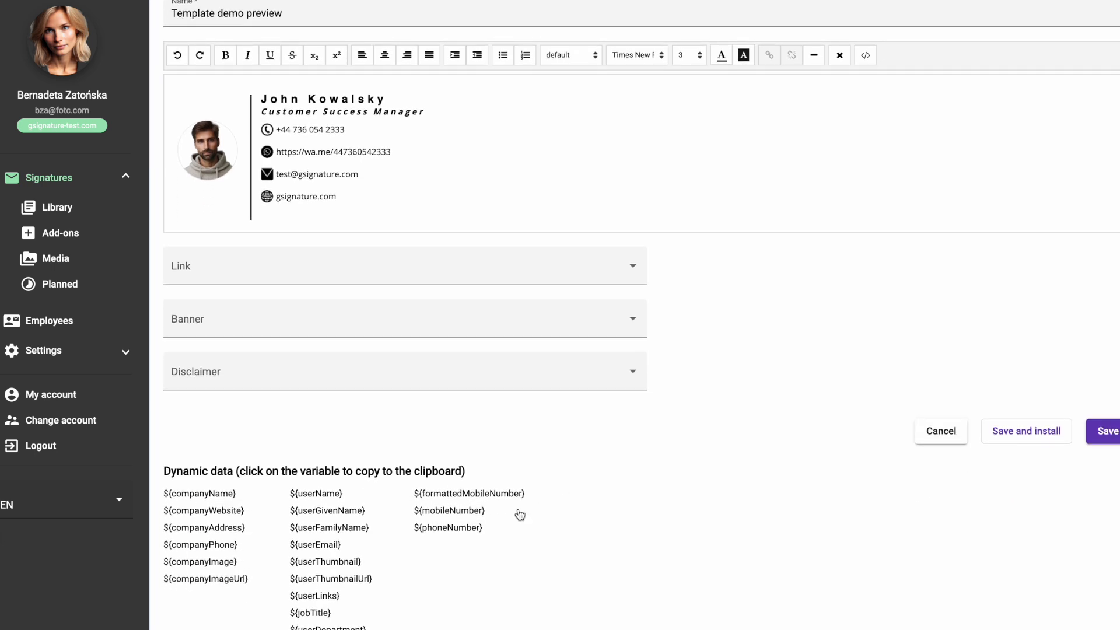
left_click(471, 513)
scroll(795, 347, "up", 3)
left_click(866, 203)
key("ctrl+f")
type("736")
left_click_drag(778, 394, 847, 391)
key("ctrl+v")
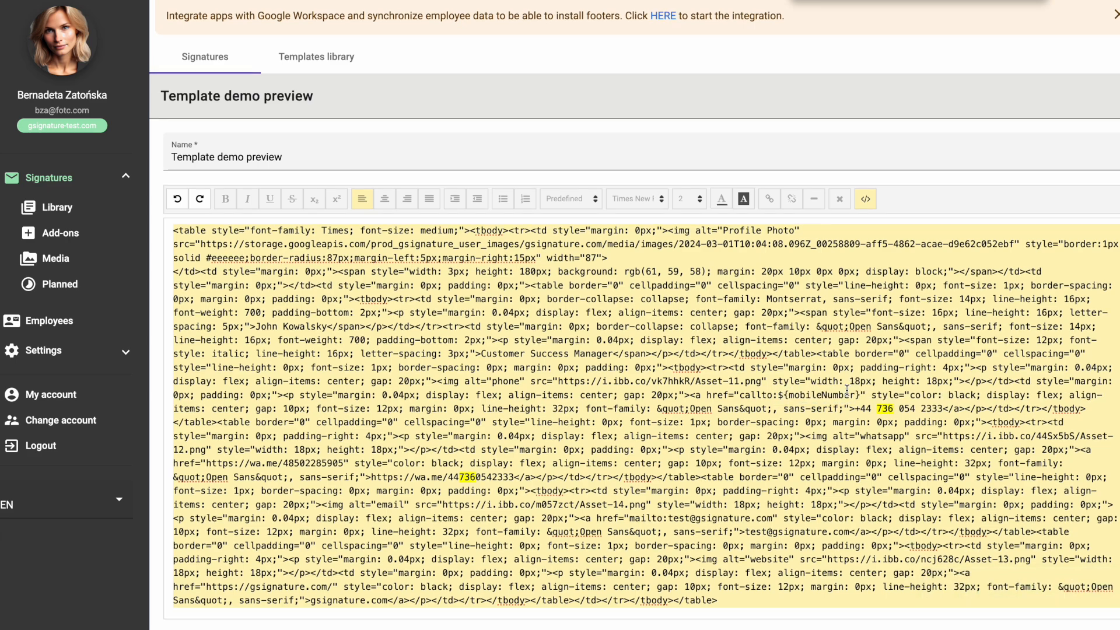
Replace the displayed phone number with the ${formattedMobileNumber} variable and return to the rendered signature
scroll(848, 393, "down", 5)
left_click(511, 551)
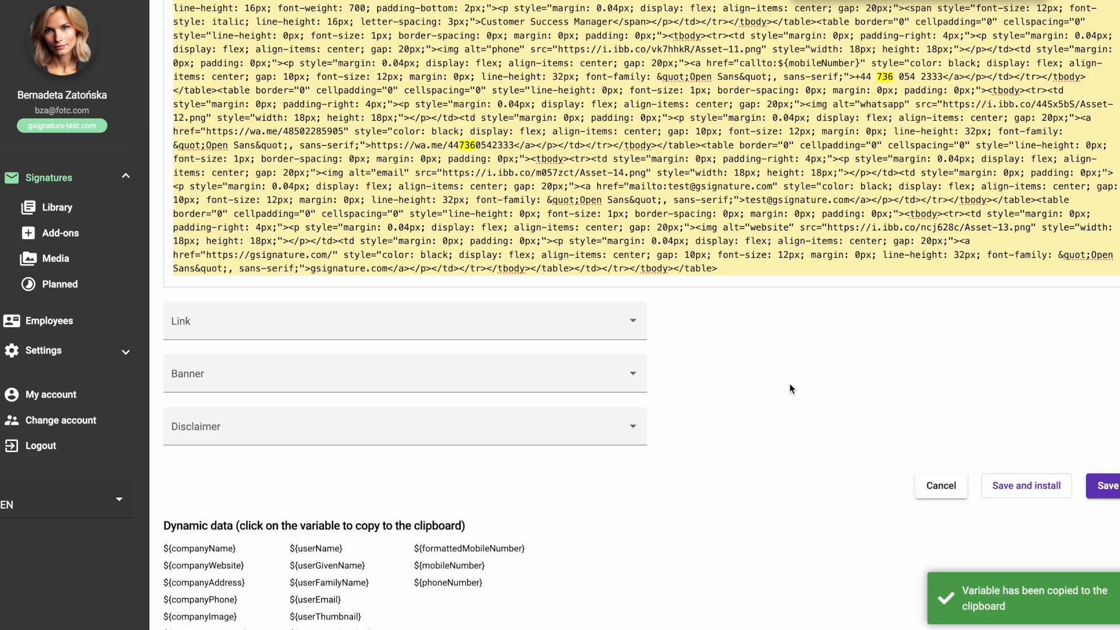
scroll(790, 388, "up", 3)
left_click_drag(856, 304, 915, 305)
key("ctrl+v")
scroll(940, 301, "up", 1)
left_click(865, 161)
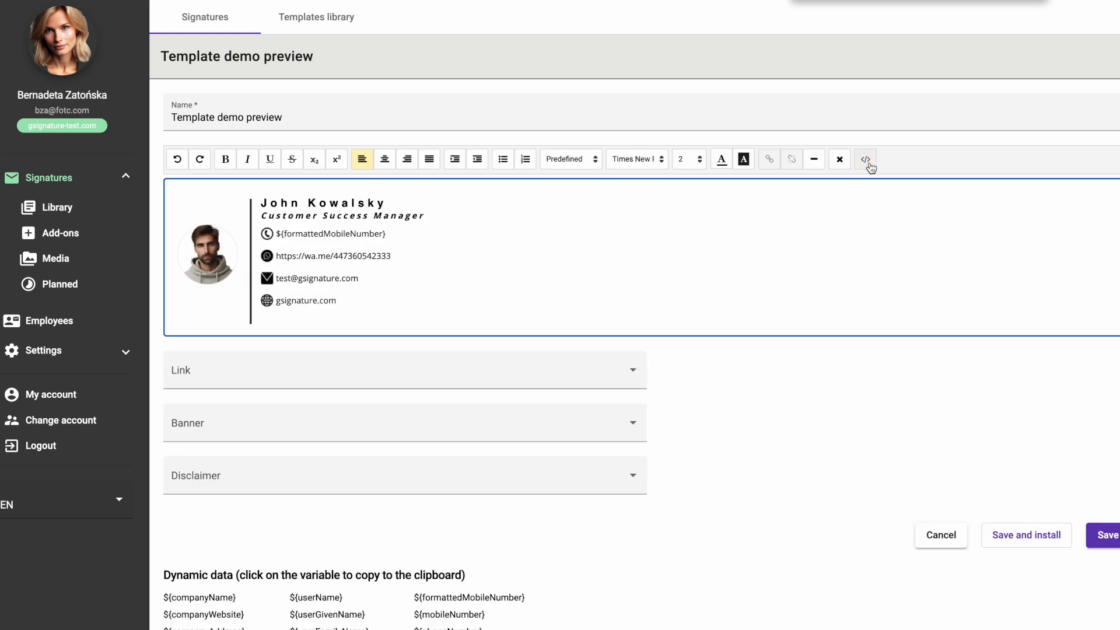
In the HTML source of Template demo preview, replace the e-mail address in the mailto link with the ${userEmail} variable
scroll(697, 425, "down", 2)
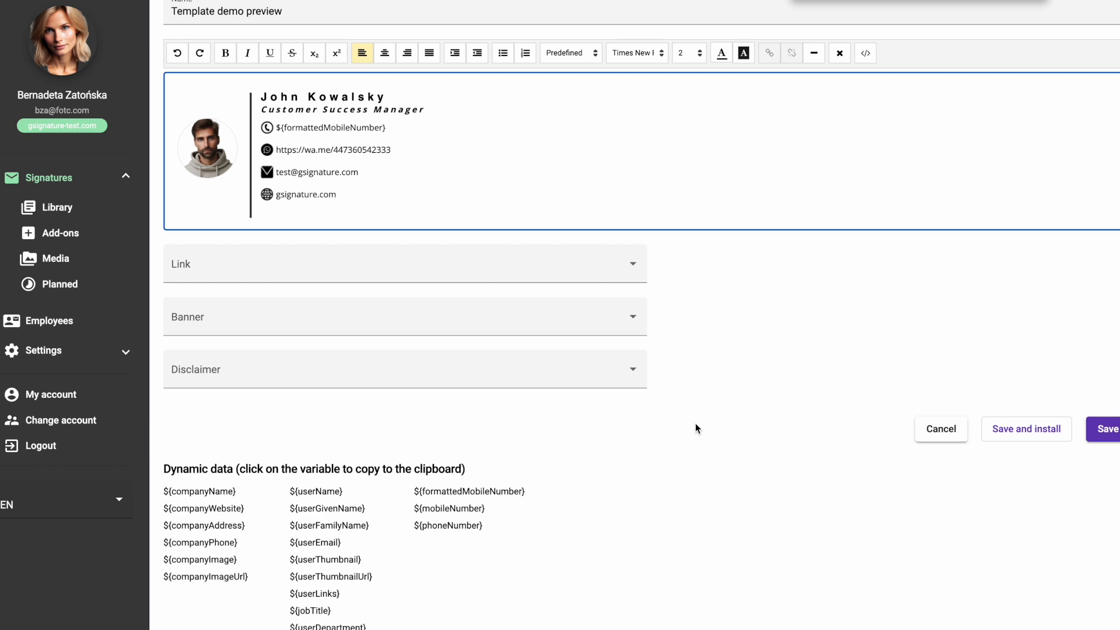
left_click(330, 549)
scroll(757, 387, "up", 3)
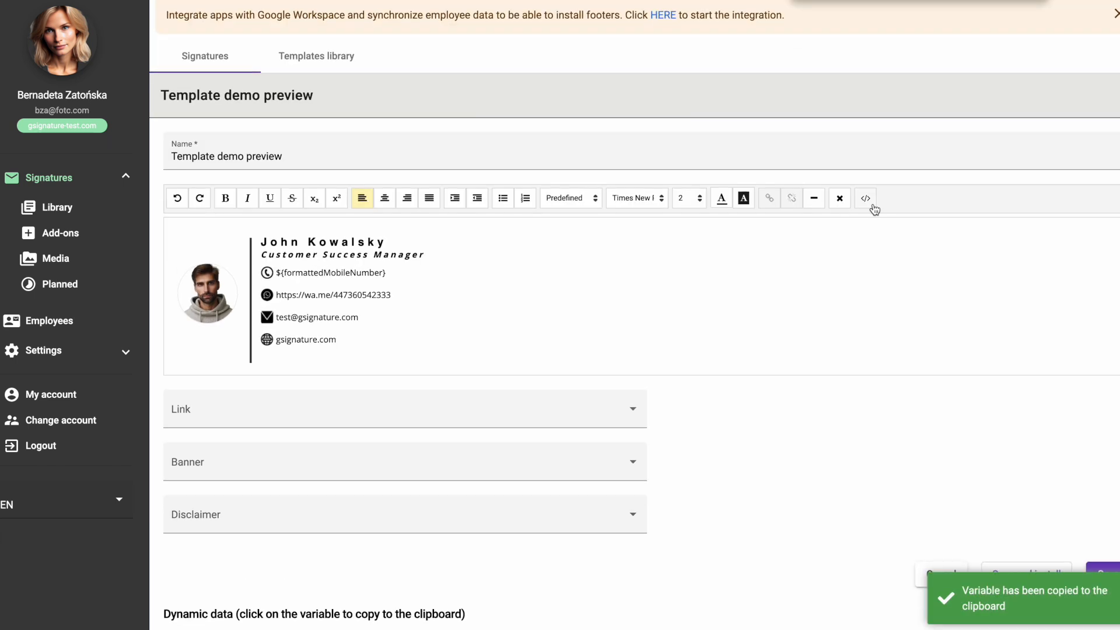
left_click(866, 198)
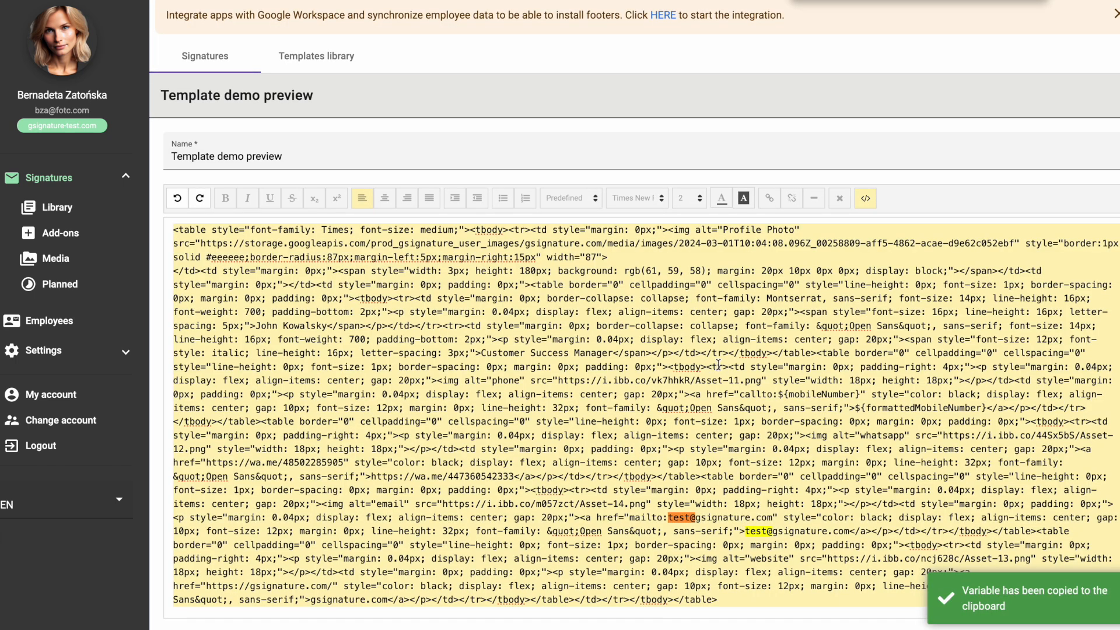
left_click_drag(668, 517, 776, 517)
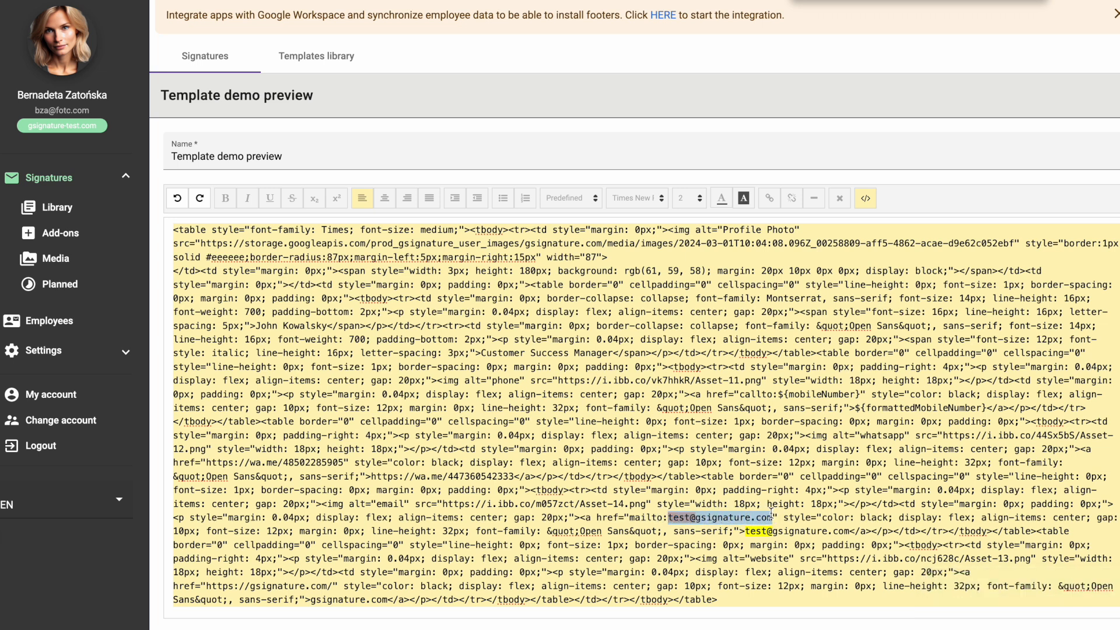
key("ctrl+v")
Replace the displayed e-mail address with the same ${userEmail} variable and return to the rendered signature
left_click_drag(713, 531, 813, 531)
key("ctrl+v")
left_click(866, 199)
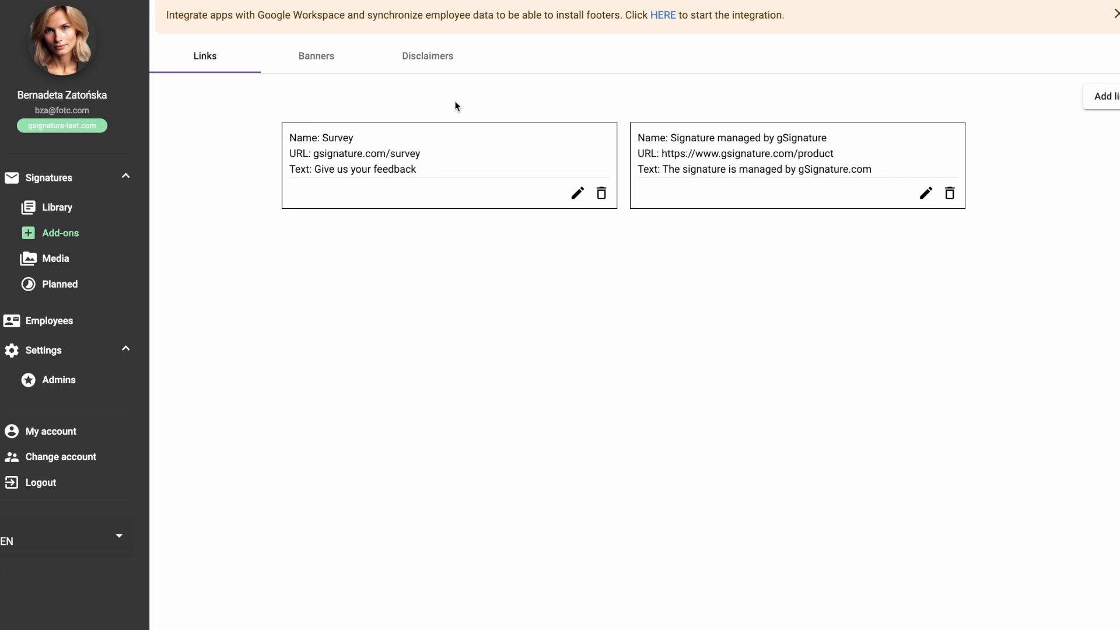
Examine the banners and disclaimers available as signature add-ons
left_click(332, 58)
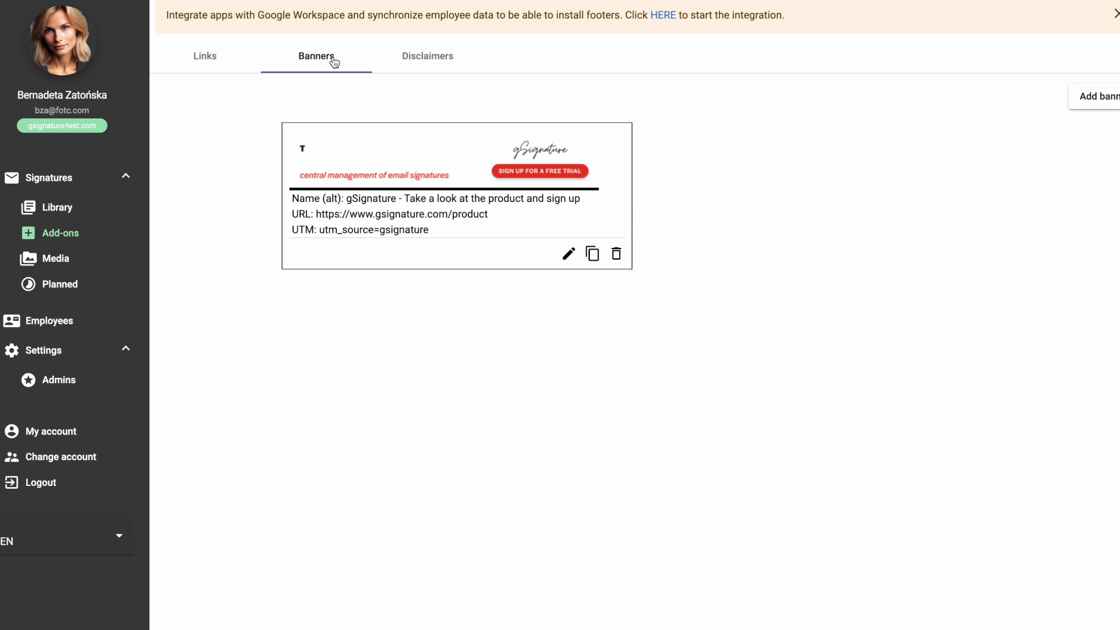
left_click(427, 61)
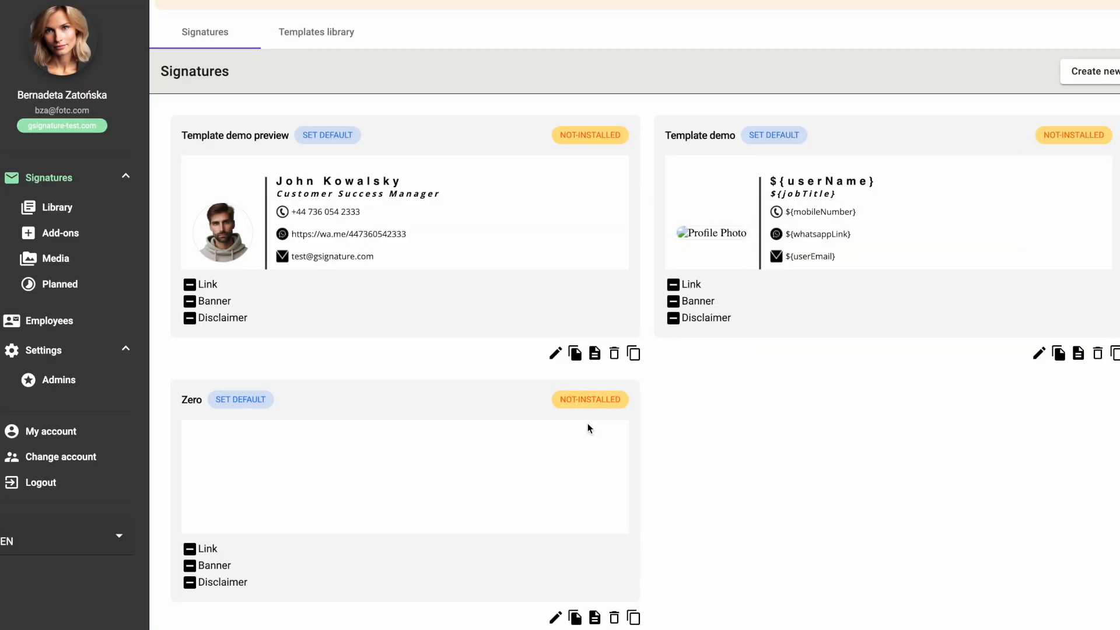
Open the details of Template demo preview and examine its options for assigning the signature to a user, alias, unit or group
left_click(594, 354)
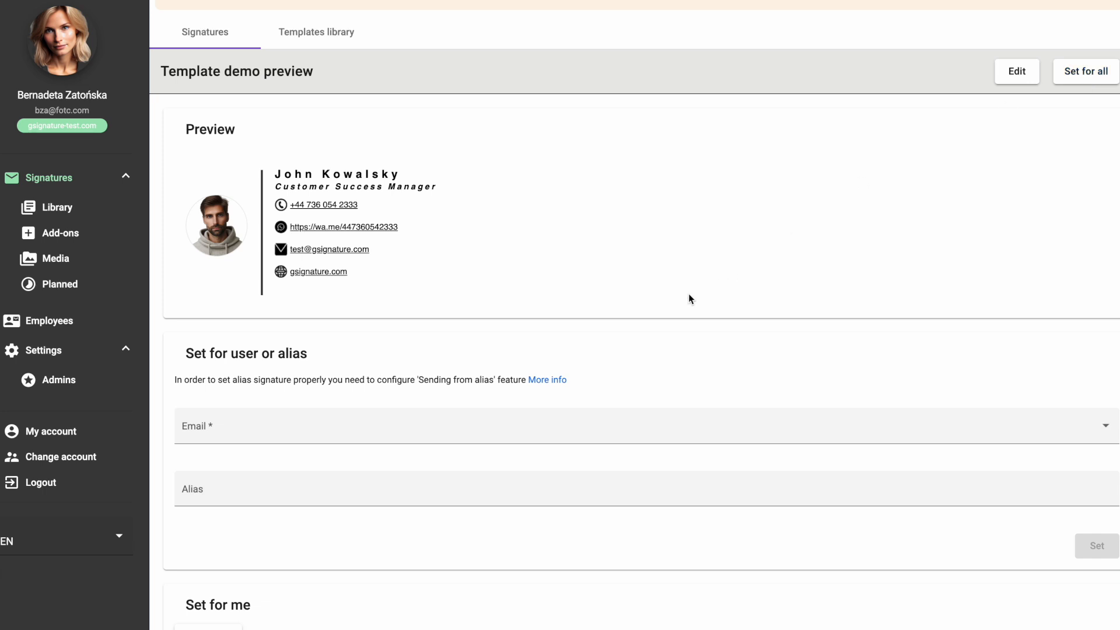
scroll(483, 426, "down", 2)
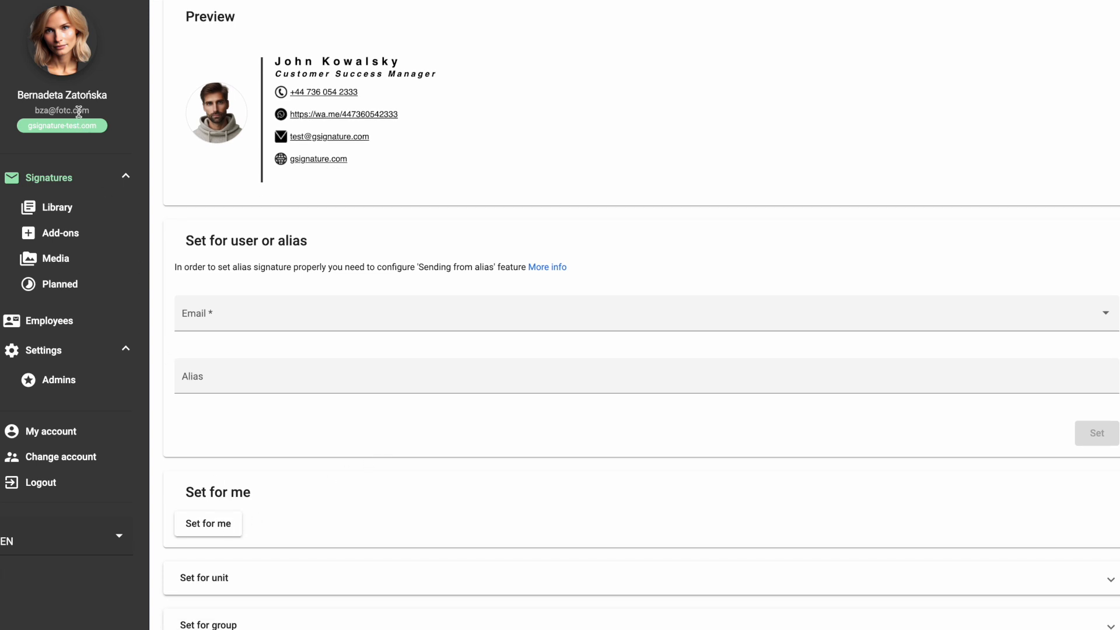
scroll(419, 438, "down", 2)
left_click(380, 441)
scroll(370, 443, "down", 1)
left_click(349, 519)
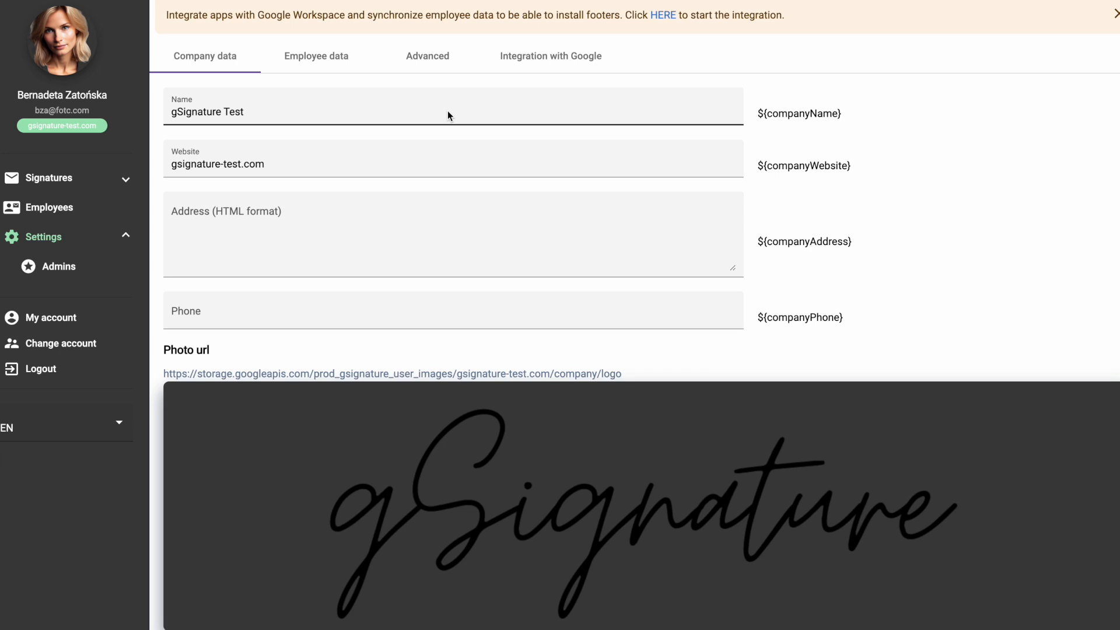
Examine the selectable employee settings fields in the employee data settings and the form for adding a new field, leaving everything unsaved
left_click(336, 65)
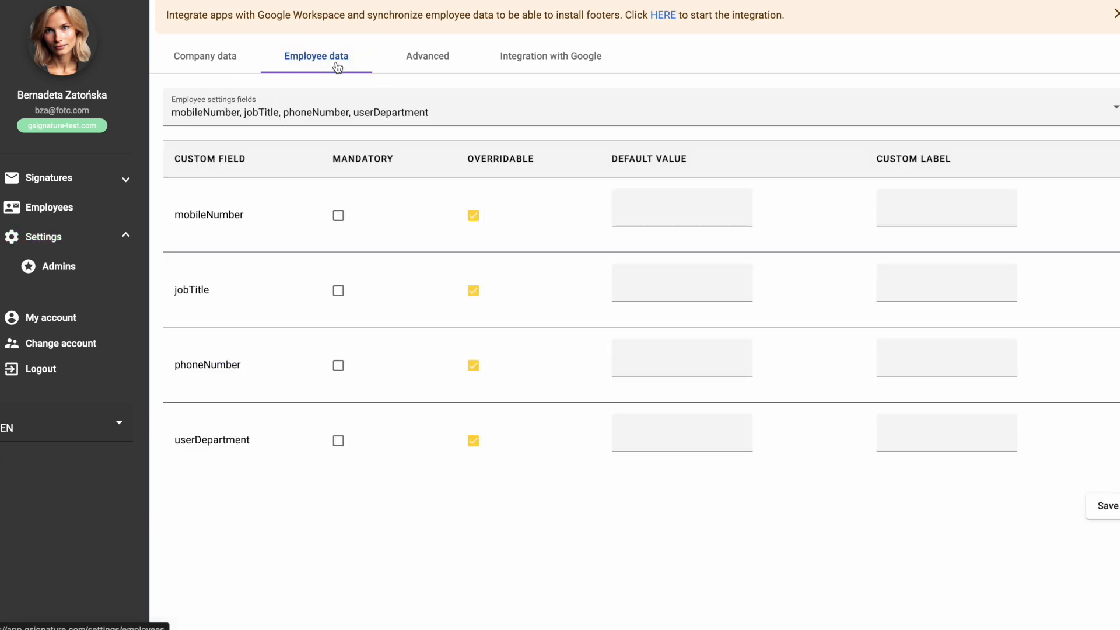
left_click(338, 110)
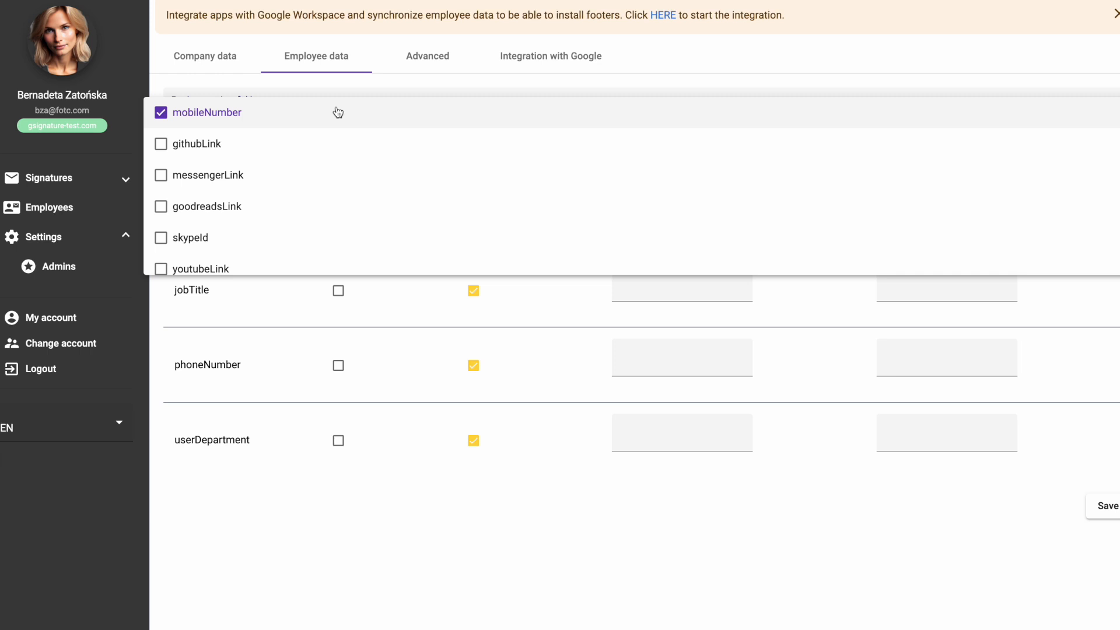
scroll(318, 179, "down", 10)
left_click(236, 250)
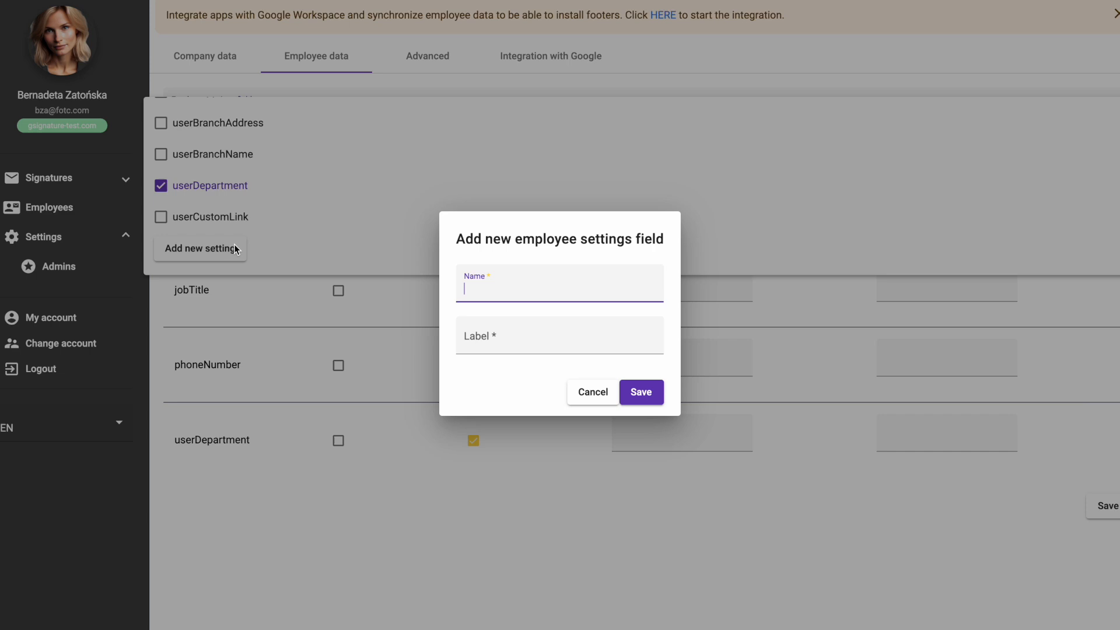
left_click(383, 303)
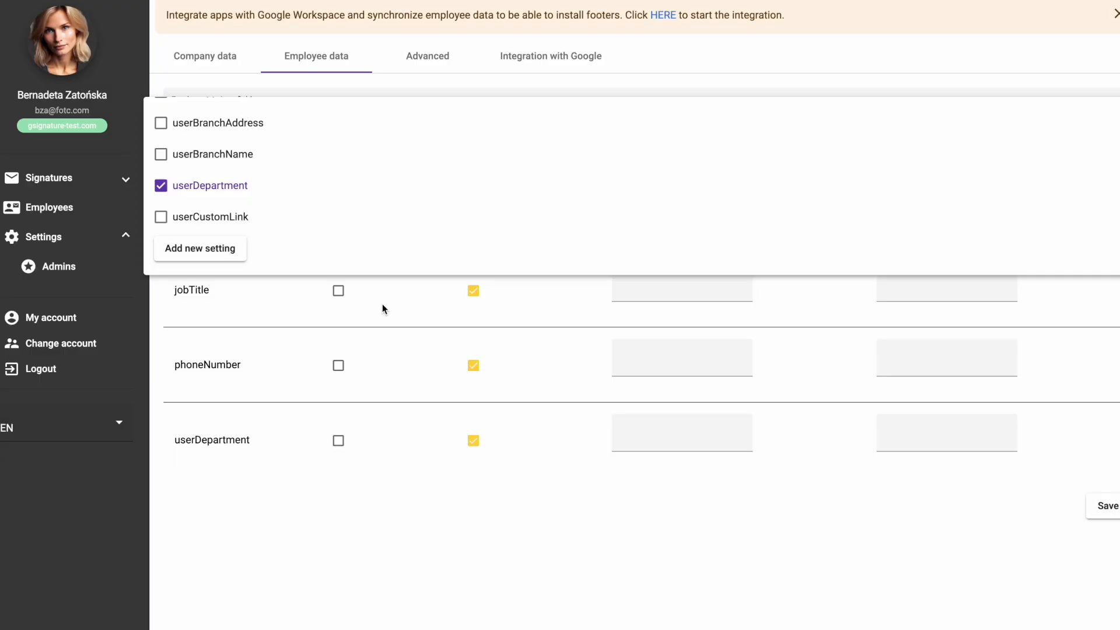
left_click(382, 303)
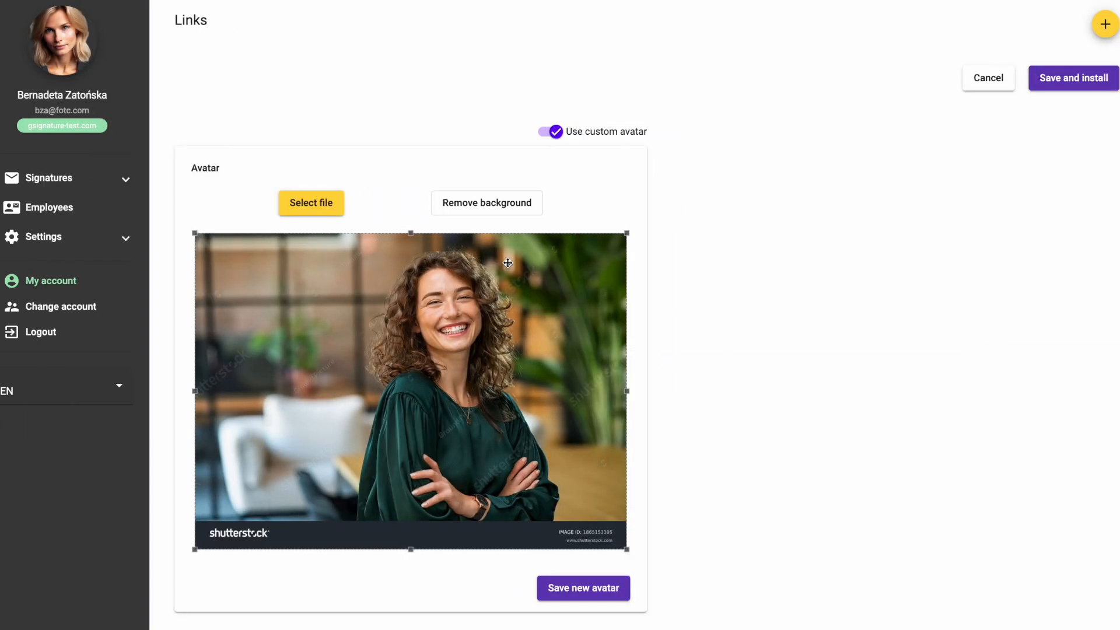
Remove the background from the custom avatar photo in the account's signature data
left_click(497, 211)
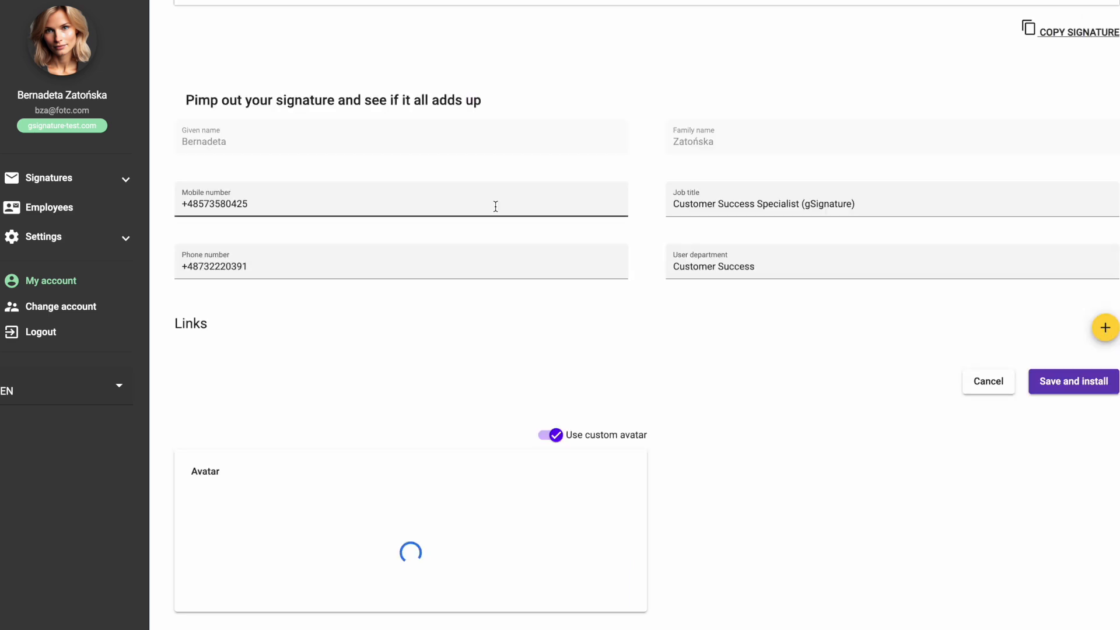